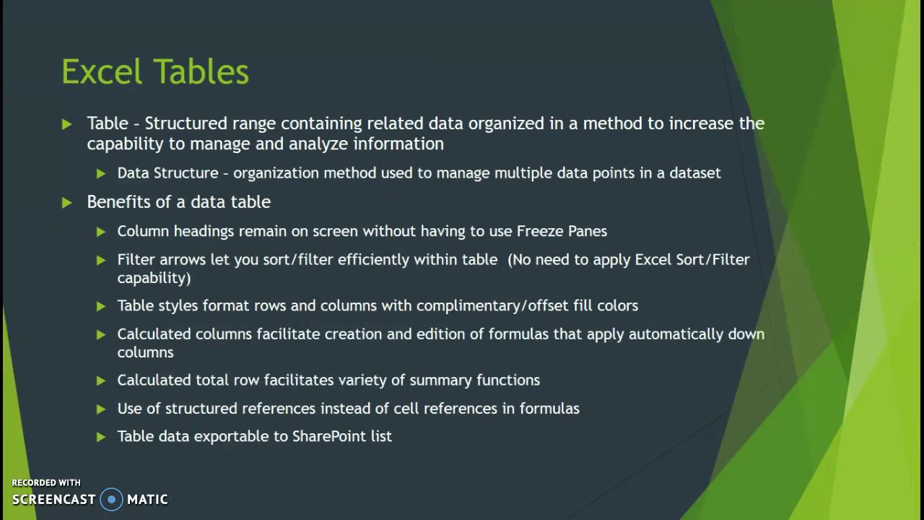
Switch to the e04c2Houses.xlsx workbook in Excel and look through the rows of the Sales Data sheet
{"action": "key", "text": "alt+Tab"}
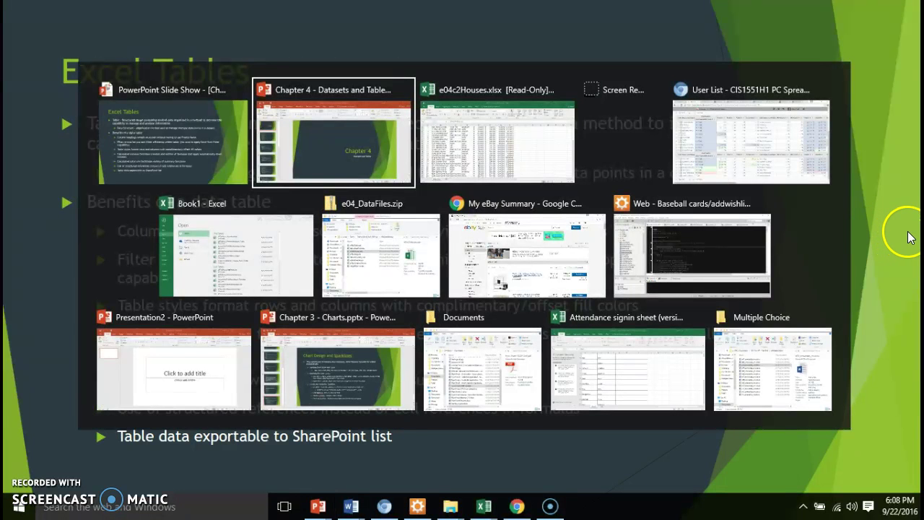
{"action": "key", "text": "alt+Tab"}
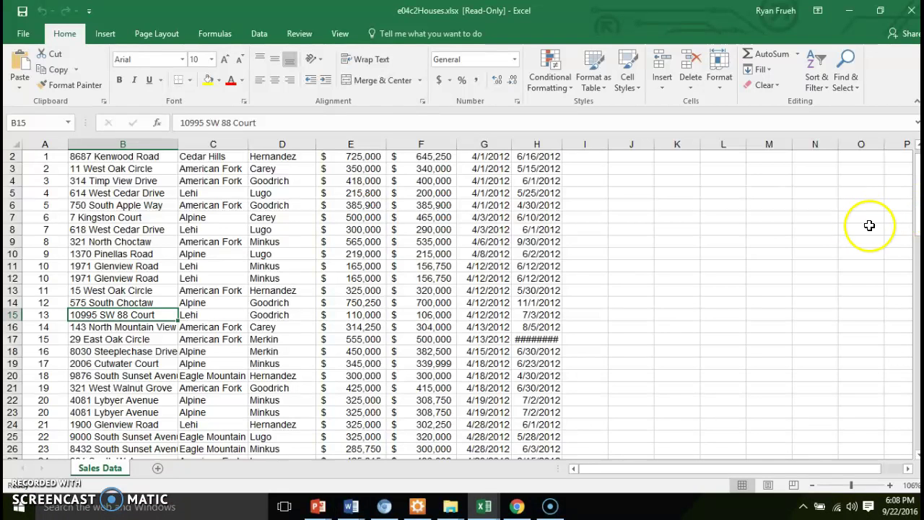
{"action": "left_click", "coordinate": [915, 206]}
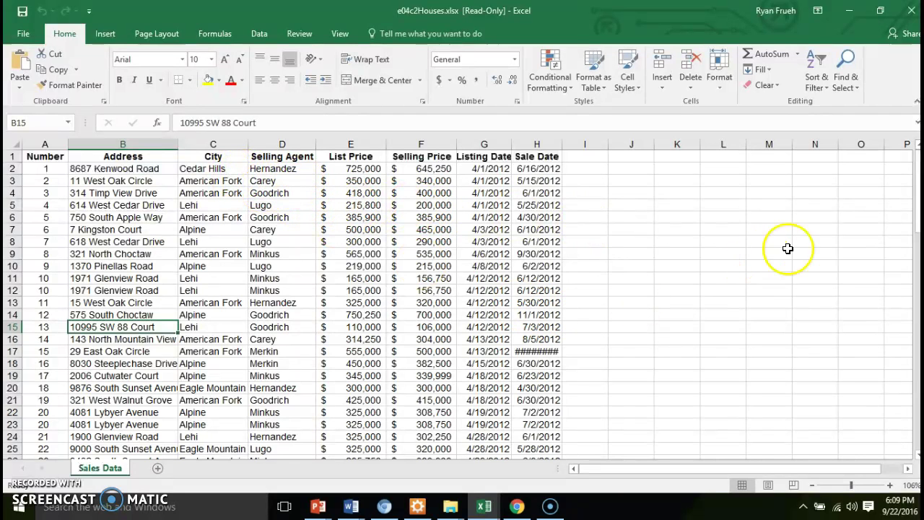
{"action": "scroll", "coordinate": [916, 195], "scroll_direction": "down", "scroll_amount": 1}
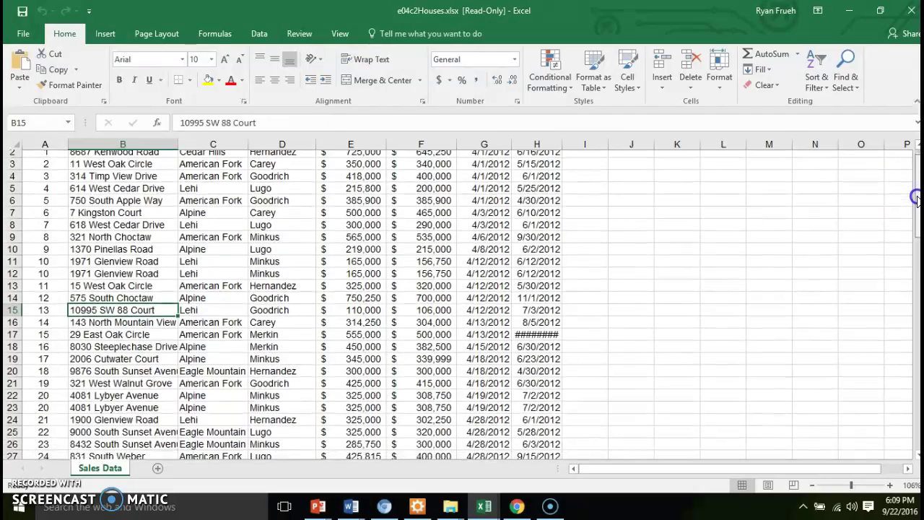
{"action": "left_click_drag", "start_coordinate": [915, 194], "coordinate": [914, 170]}
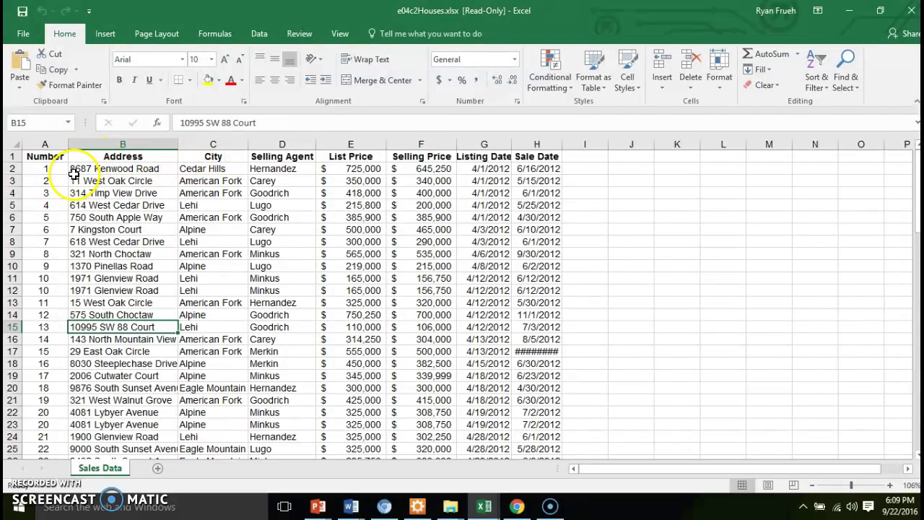
Freeze the top row of the Sales Data sheet, which holds the column headings
{"action": "left_click", "coordinate": [14, 156]}
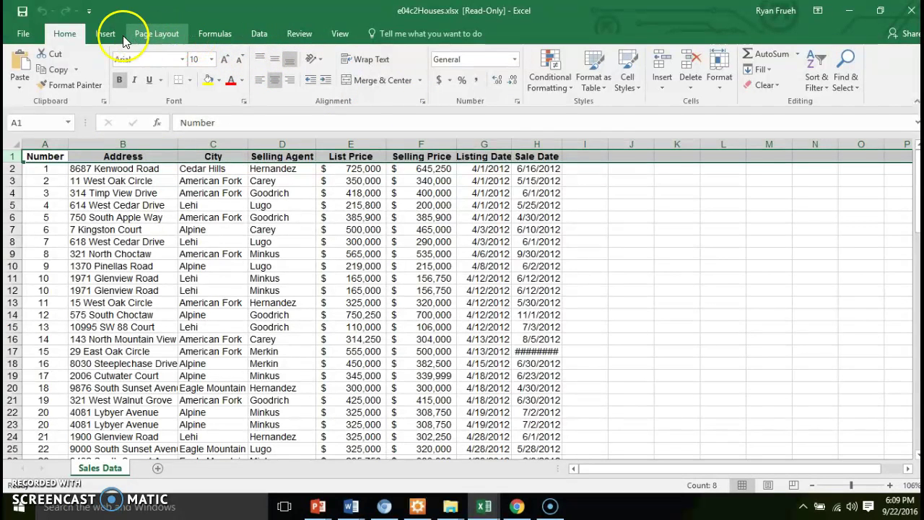
{"action": "left_click", "coordinate": [338, 34]}
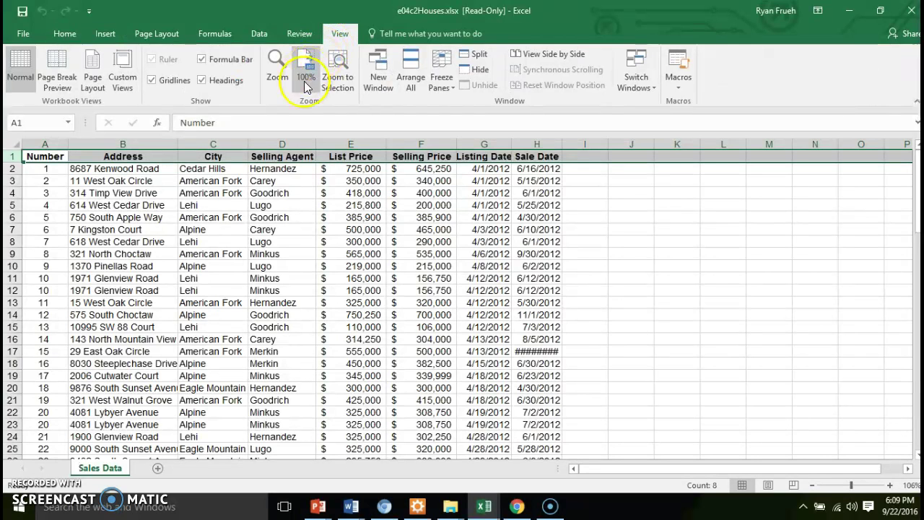
{"action": "left_click", "coordinate": [454, 90]}
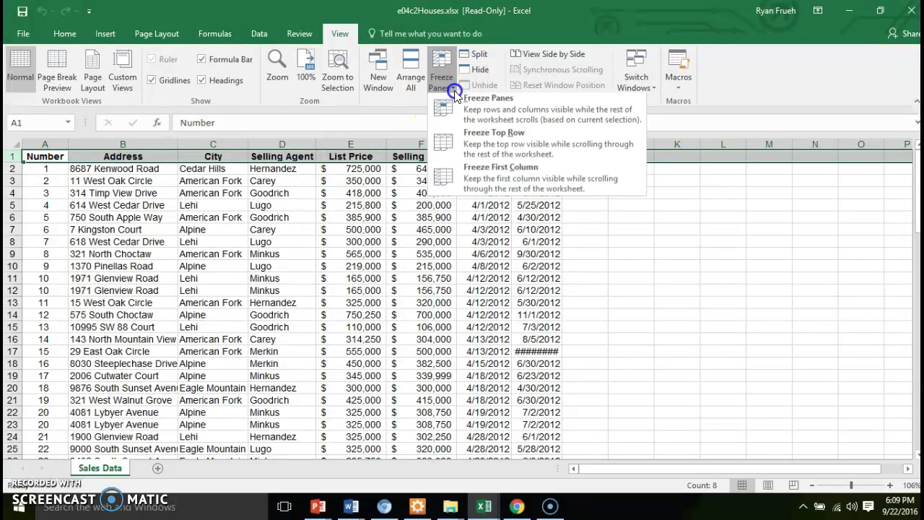
{"action": "left_click", "coordinate": [467, 148]}
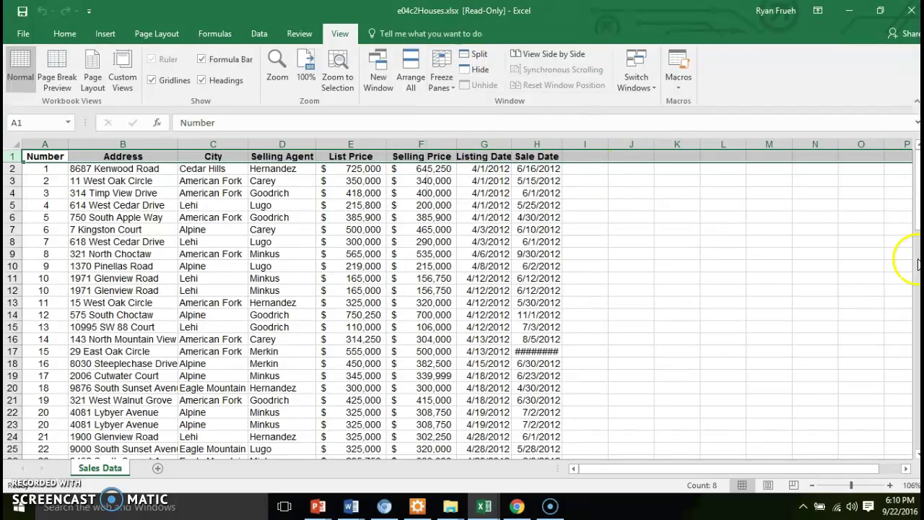
{"action": "mouse_move", "coordinate": [916, 215]}
{"action": "left_mouse_down"}
{"action": "mouse_move", "coordinate": [913, 267]}
{"action": "mouse_move", "coordinate": [915, 208]}
{"action": "left_mouse_up"}
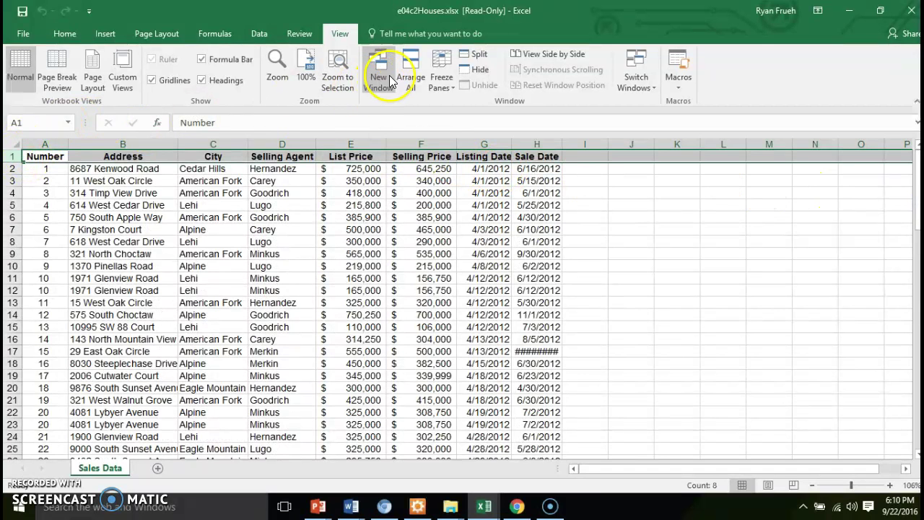
Unfreeze the heading row so the whole Sales Data sheet scrolls freely
{"action": "left_click", "coordinate": [452, 85]}
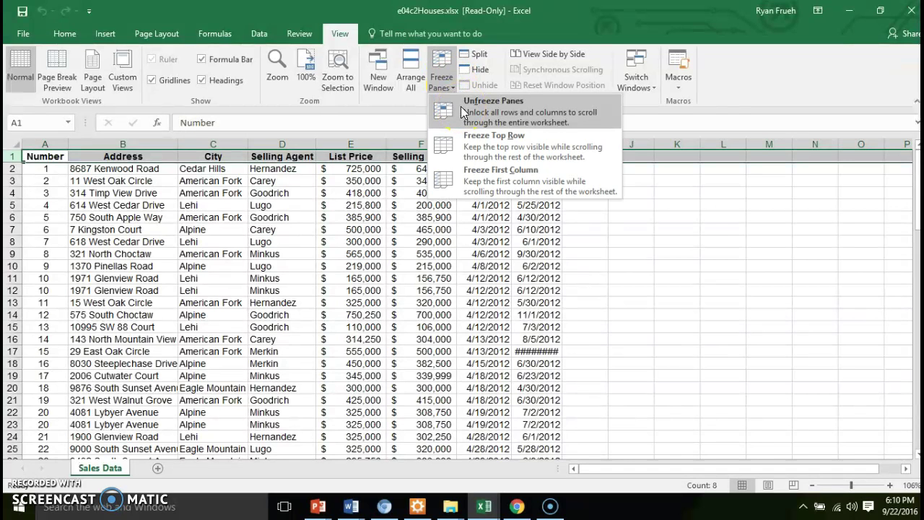
{"action": "left_click", "coordinate": [463, 112]}
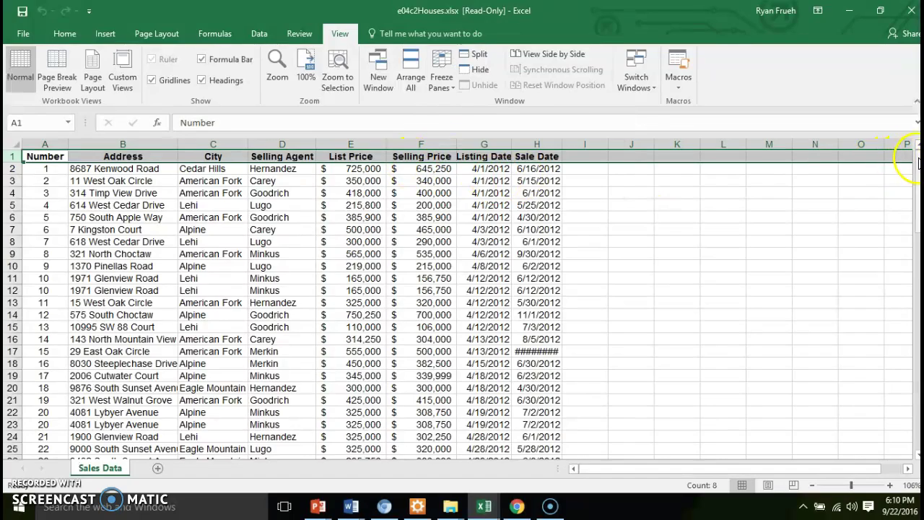
{"action": "scroll", "coordinate": [918, 163], "scroll_direction": "down", "scroll_amount": 1}
{"action": "scroll", "coordinate": [918, 161], "scroll_direction": "up", "scroll_amount": 1}
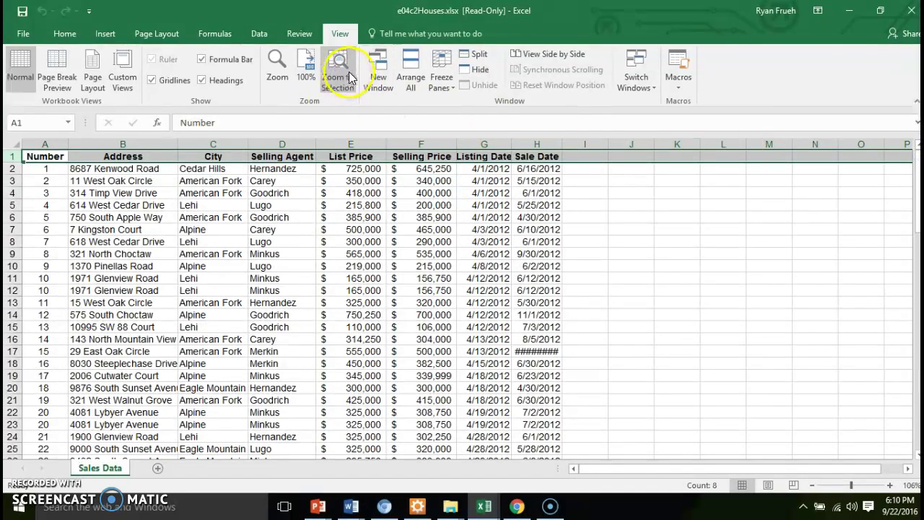
Freeze the first column of the Sales Data sheet, which holds the listing numbers
{"action": "left_click", "coordinate": [455, 88]}
{"action": "left_click", "coordinate": [455, 89]}
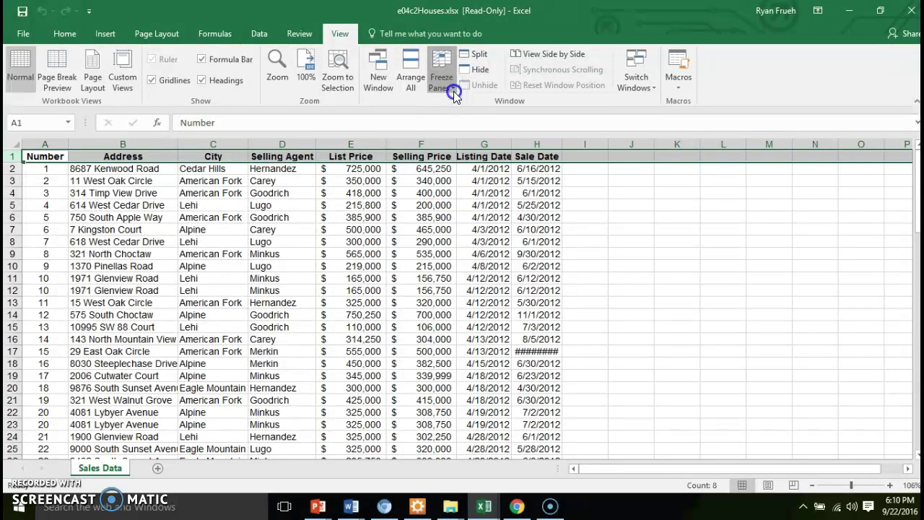
{"action": "left_click", "coordinate": [453, 90]}
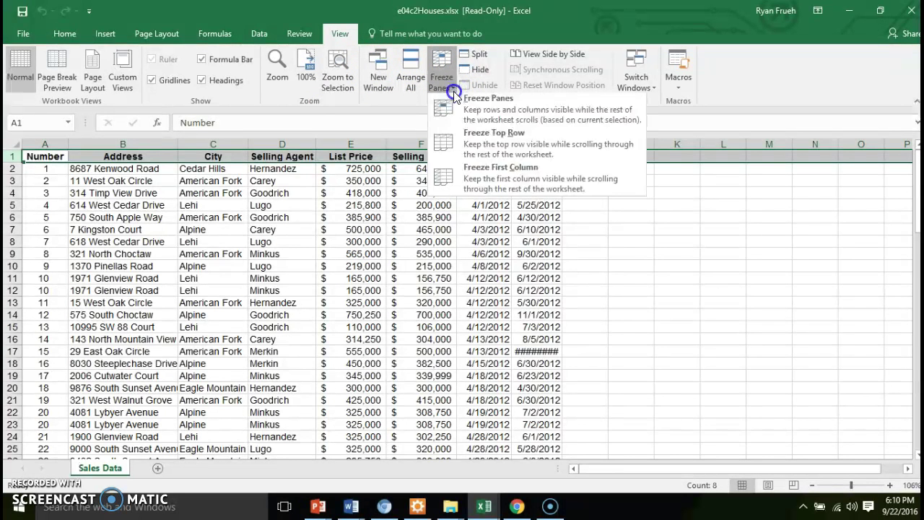
{"action": "left_click", "coordinate": [465, 172]}
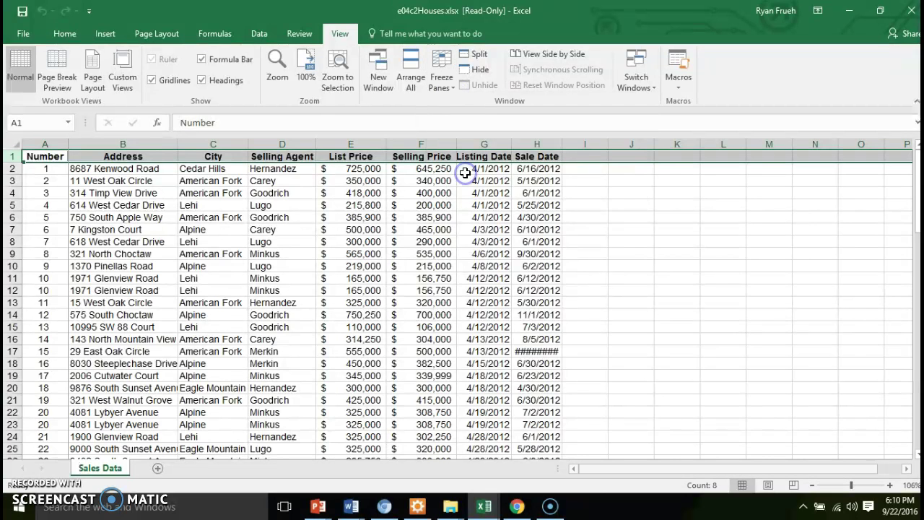
{"action": "left_click", "coordinate": [627, 469]}
{"action": "left_click_drag", "start_coordinate": [628, 472], "coordinate": [682, 471]}
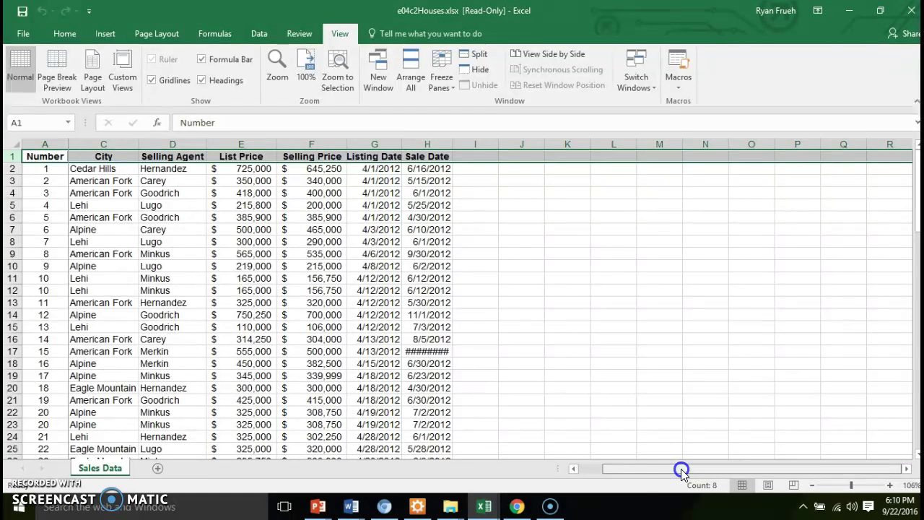
{"action": "left_click_drag", "start_coordinate": [672, 467], "coordinate": [622, 467]}
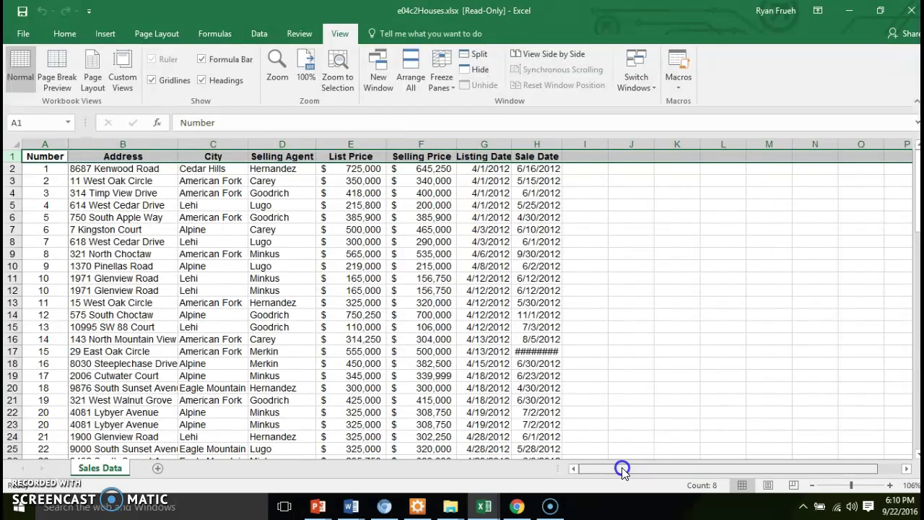
Unfreeze the Number column of the Sales Data sheet
{"action": "left_click", "coordinate": [67, 171]}
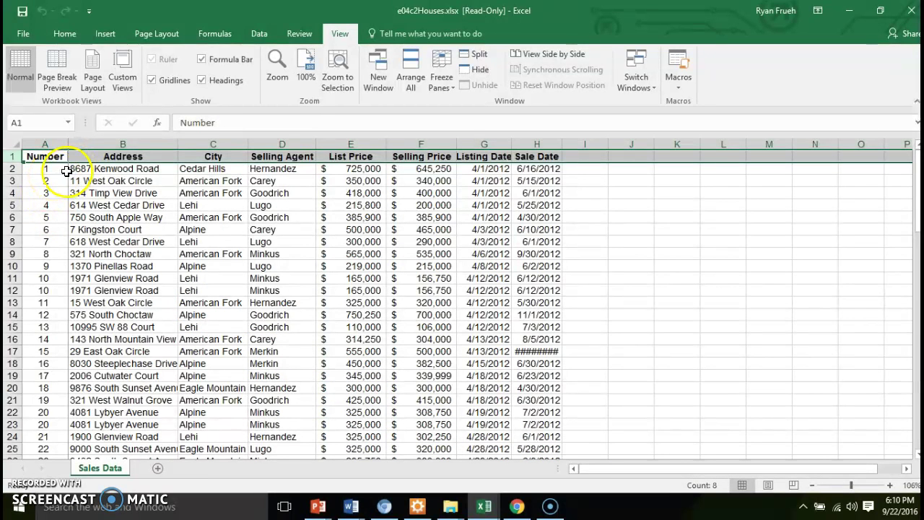
{"action": "left_click", "coordinate": [452, 87]}
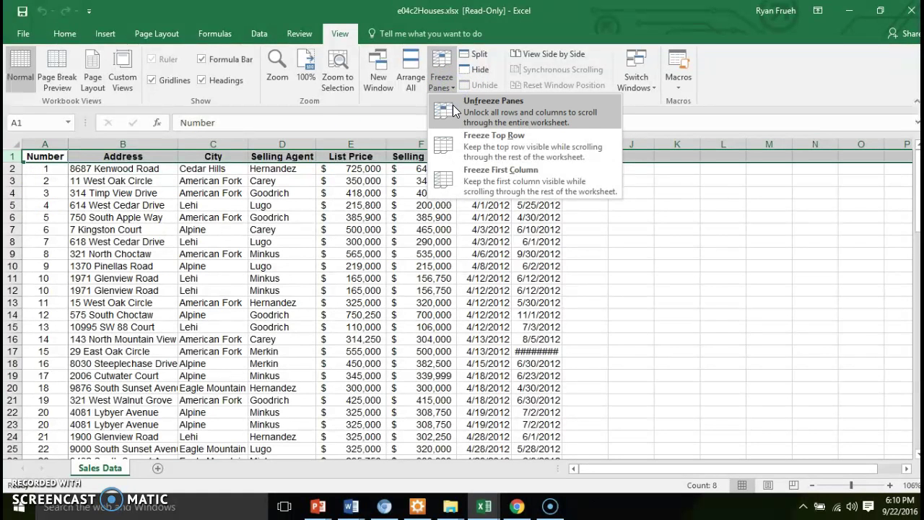
{"action": "left_click", "coordinate": [453, 106]}
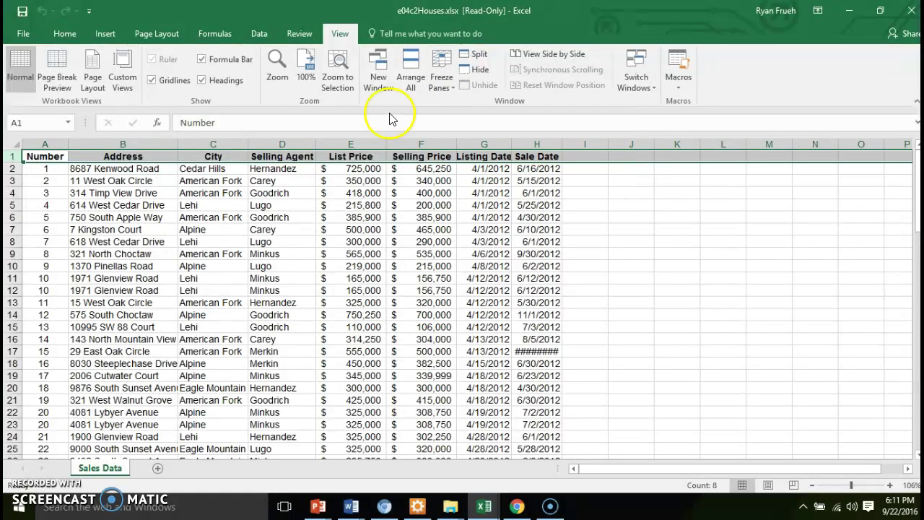
Freeze panes at cell B2 to lock both the heading row and the Number column
{"action": "left_click", "coordinate": [75, 183]}
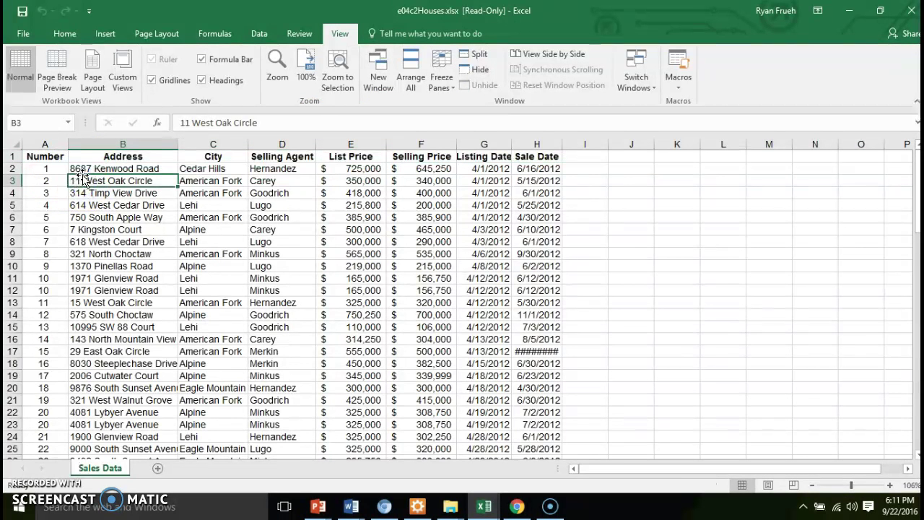
{"action": "left_click", "coordinate": [84, 168]}
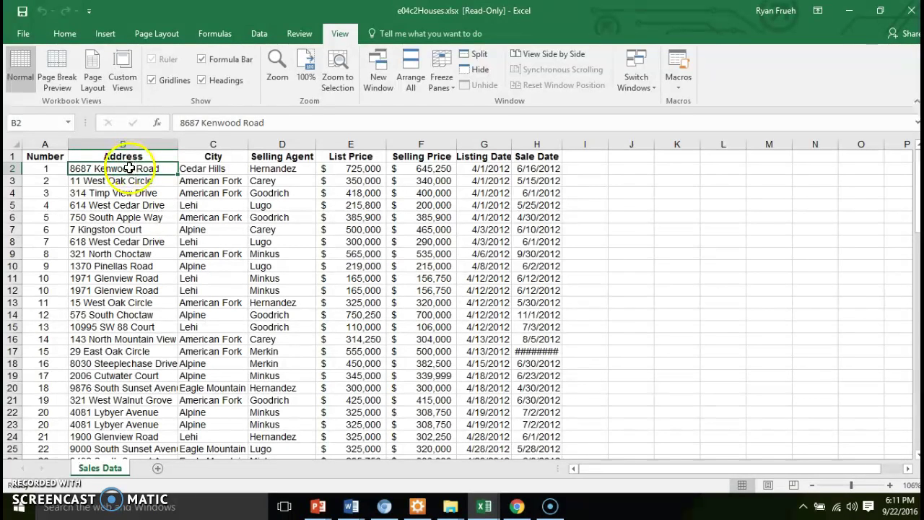
{"action": "left_click", "coordinate": [451, 86]}
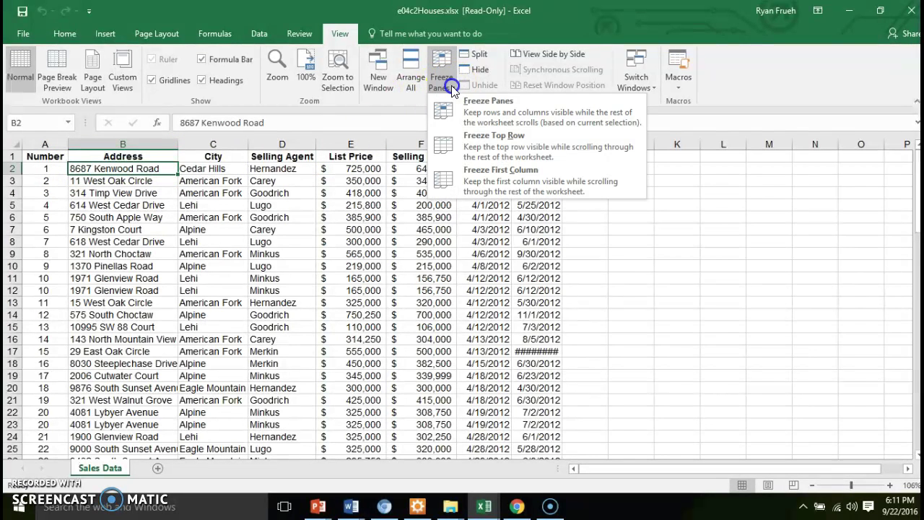
{"action": "left_click", "coordinate": [480, 114]}
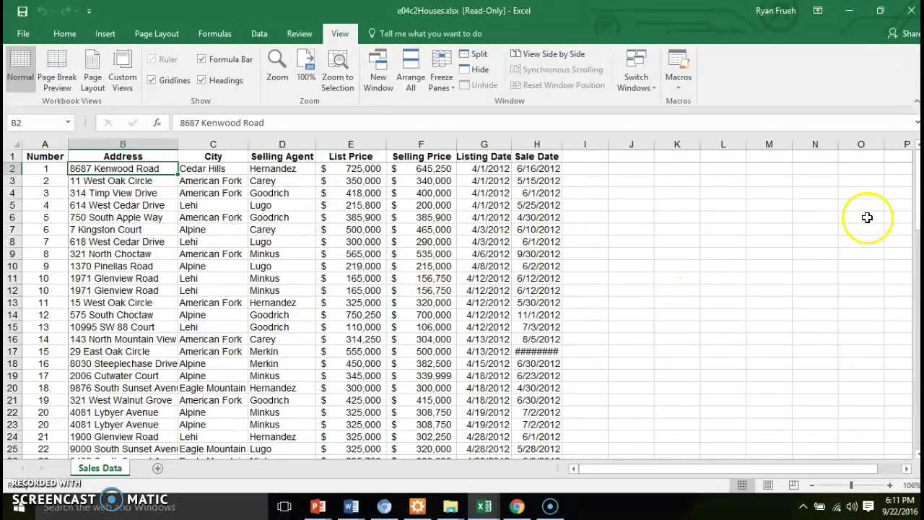
{"action": "mouse_move", "coordinate": [915, 205]}
{"action": "left_mouse_down"}
{"action": "mouse_move", "coordinate": [913, 266]}
{"action": "mouse_move", "coordinate": [916, 195]}
{"action": "left_mouse_up"}
{"action": "mouse_move", "coordinate": [613, 466]}
{"action": "left_mouse_down"}
{"action": "mouse_move", "coordinate": [645, 467]}
{"action": "mouse_move", "coordinate": [601, 467]}
{"action": "left_mouse_up"}
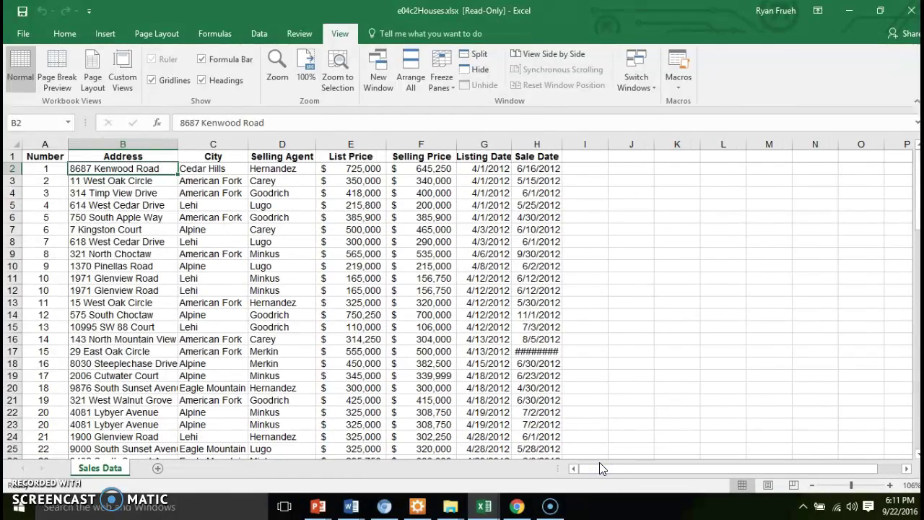
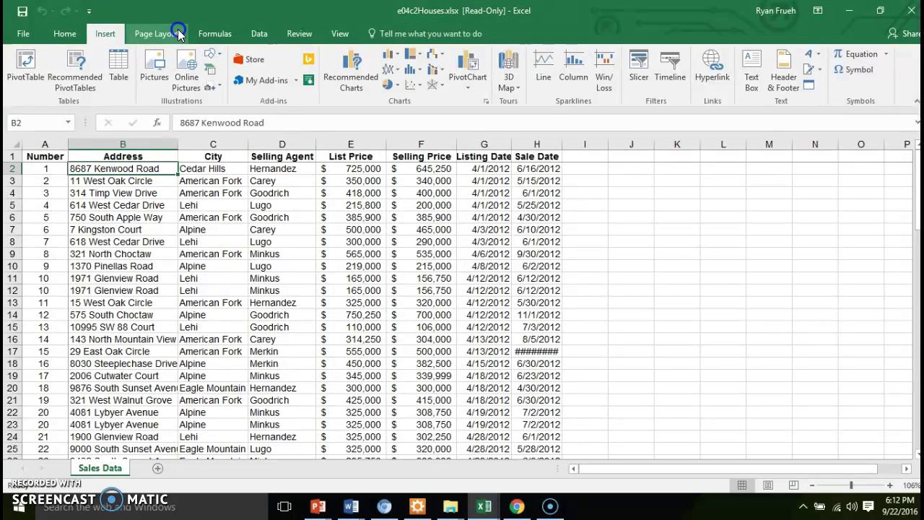
Show the Sales Data sheet in Page Break Preview and examine how its rows divide into pages
{"action": "left_click", "coordinate": [178, 34]}
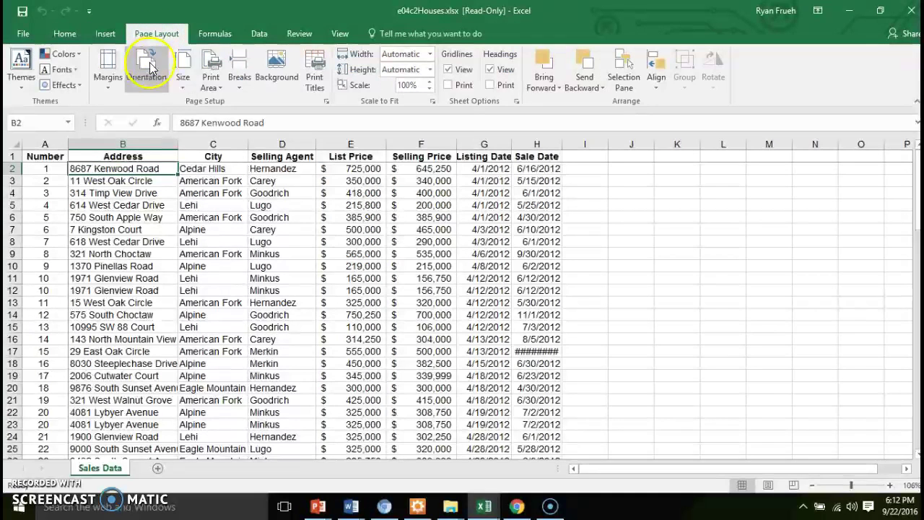
{"action": "left_click", "coordinate": [240, 88]}
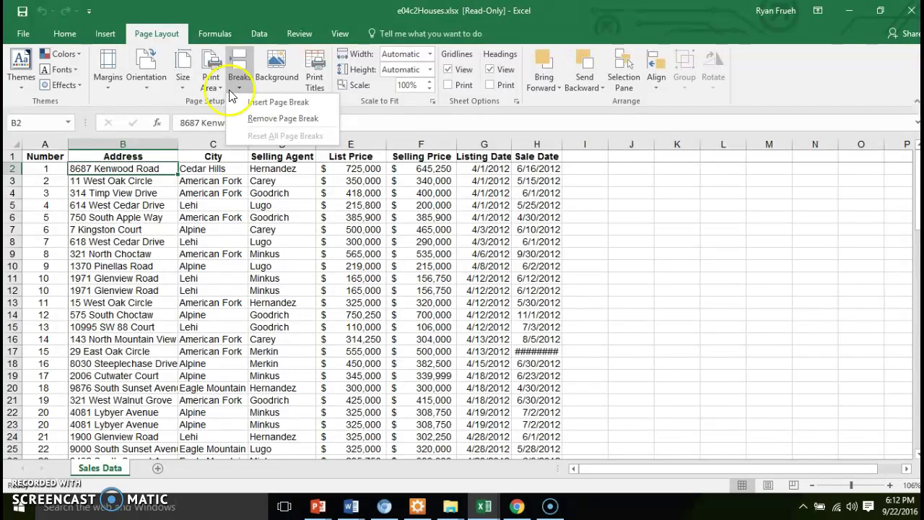
{"action": "left_click", "coordinate": [770, 493]}
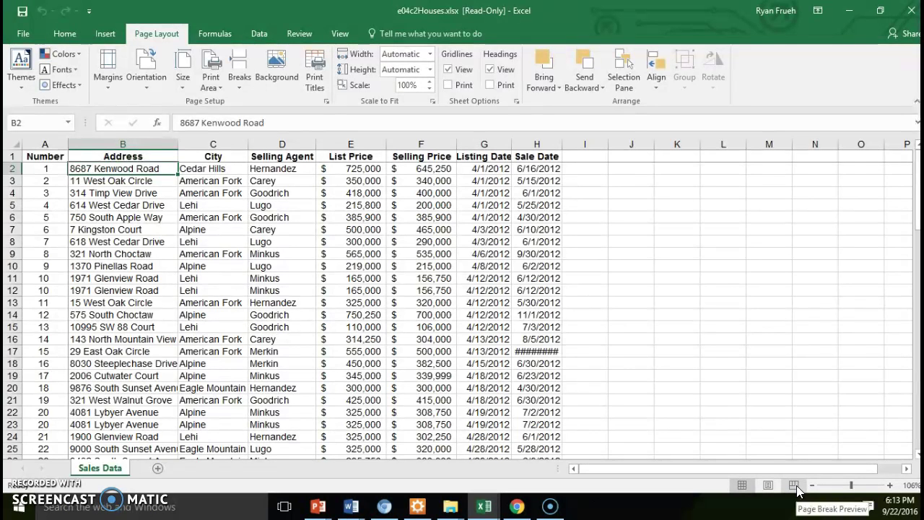
{"action": "left_click", "coordinate": [793, 485]}
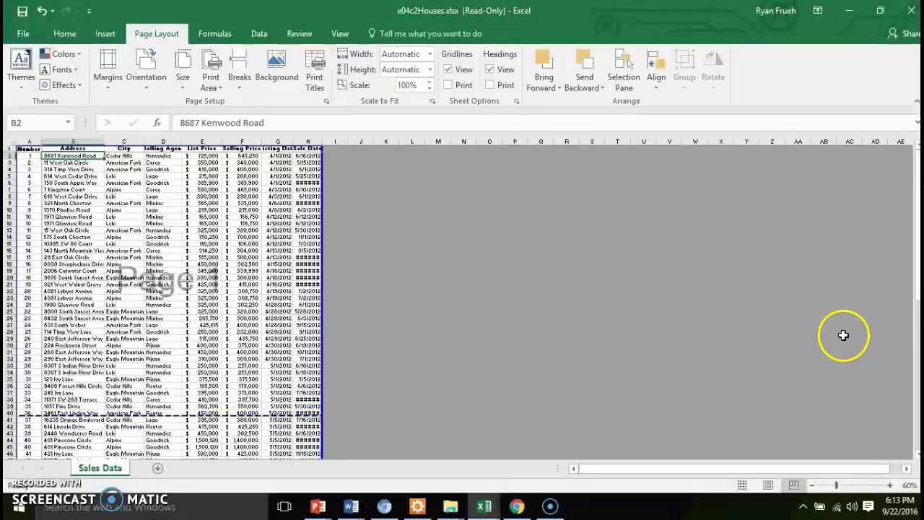
{"action": "left_click_drag", "start_coordinate": [915, 286], "coordinate": [917, 159]}
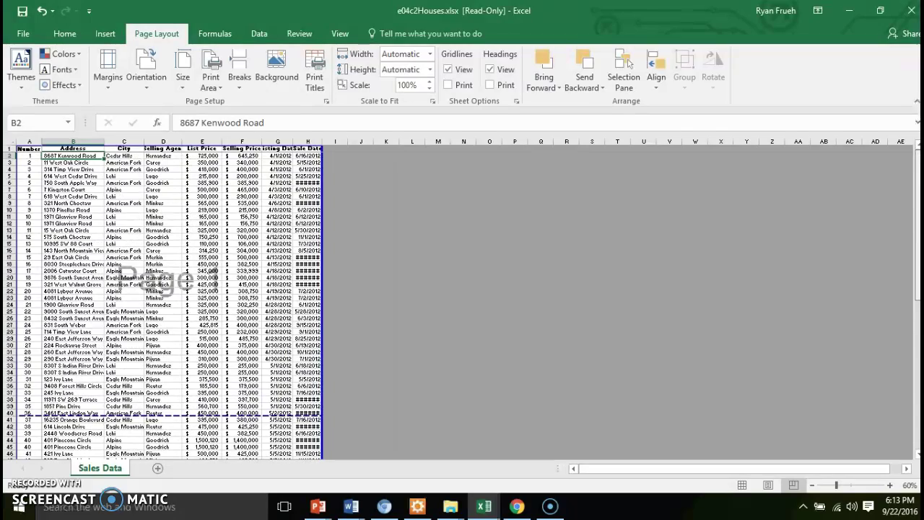
{"action": "mouse_move", "coordinate": [916, 159]}
{"action": "left_mouse_down"}
{"action": "mouse_move", "coordinate": [917, 424]}
{"action": "mouse_move", "coordinate": [917, 161]}
{"action": "left_mouse_up"}
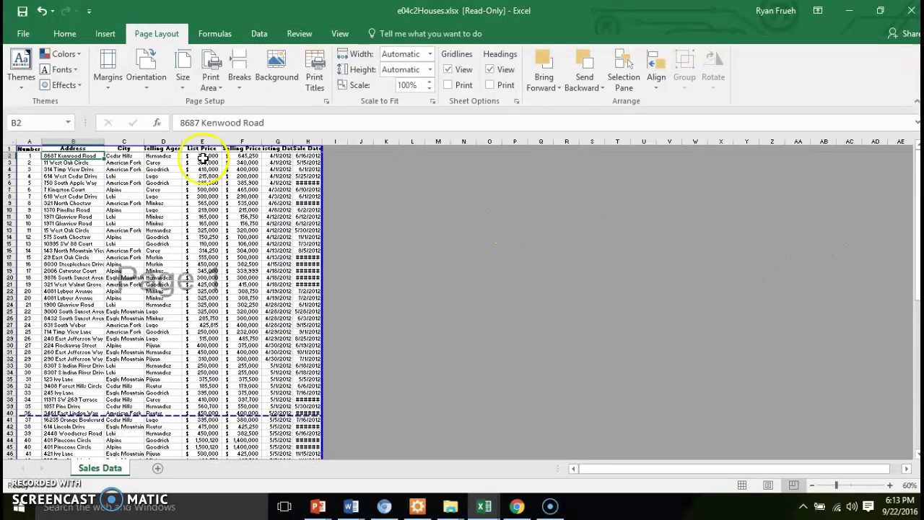
Set the page orientation of the Sales Data sheet to Portrait
{"action": "left_click", "coordinate": [153, 92]}
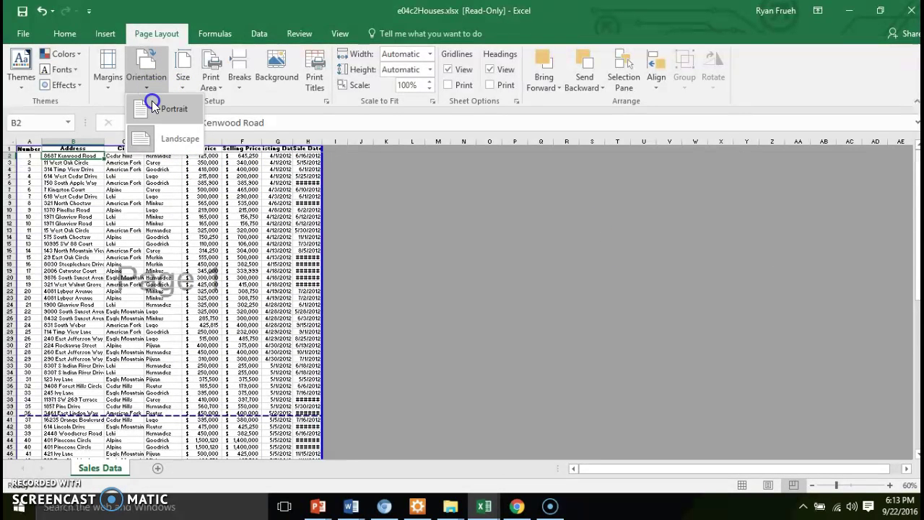
{"action": "left_click", "coordinate": [152, 105]}
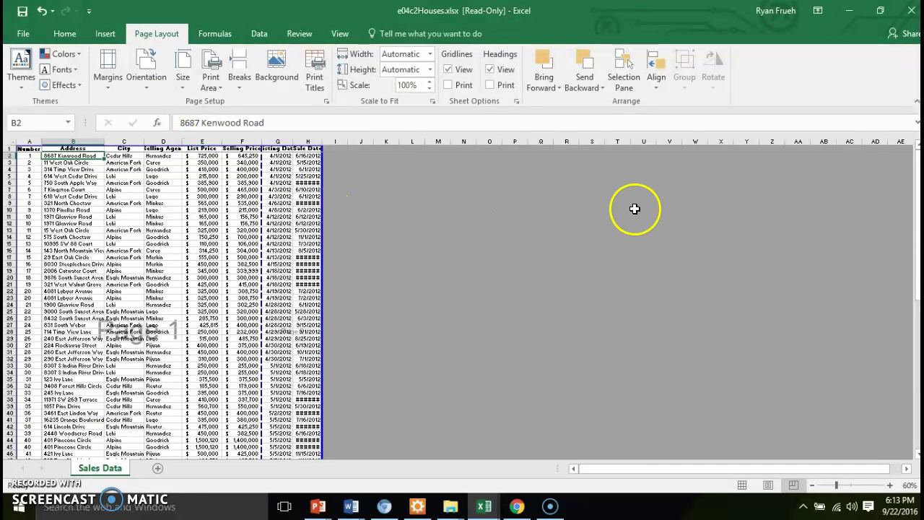
Set the page orientation of the Sales Data sheet to Landscape
{"action": "left_click_drag", "start_coordinate": [916, 268], "coordinate": [915, 312]}
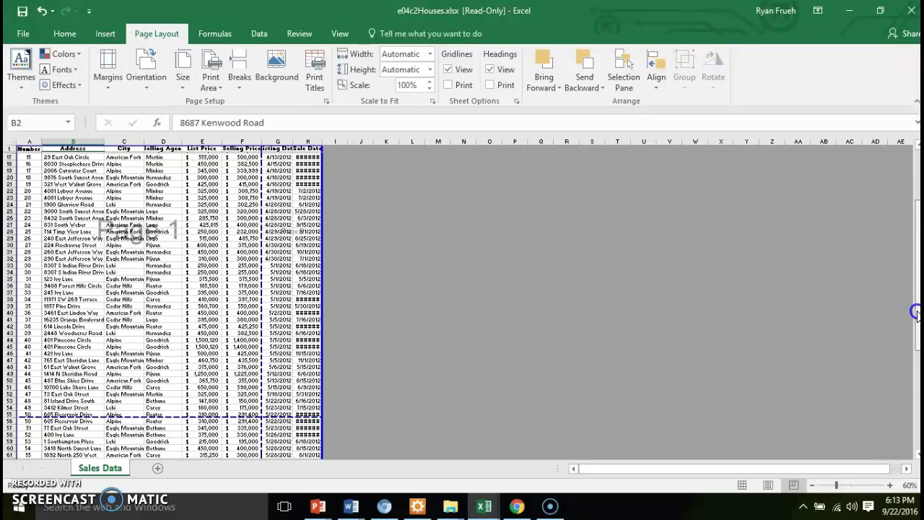
{"action": "left_click_drag", "start_coordinate": [915, 313], "coordinate": [915, 257]}
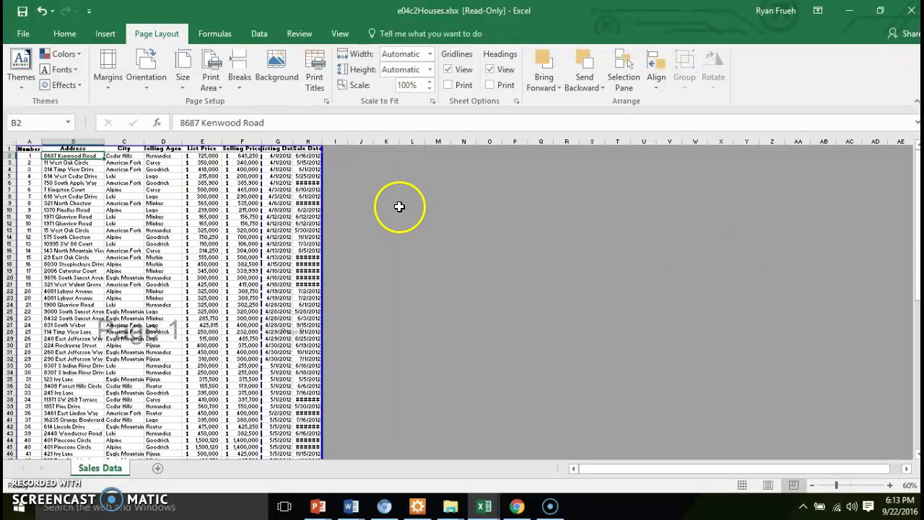
{"action": "left_click", "coordinate": [153, 88]}
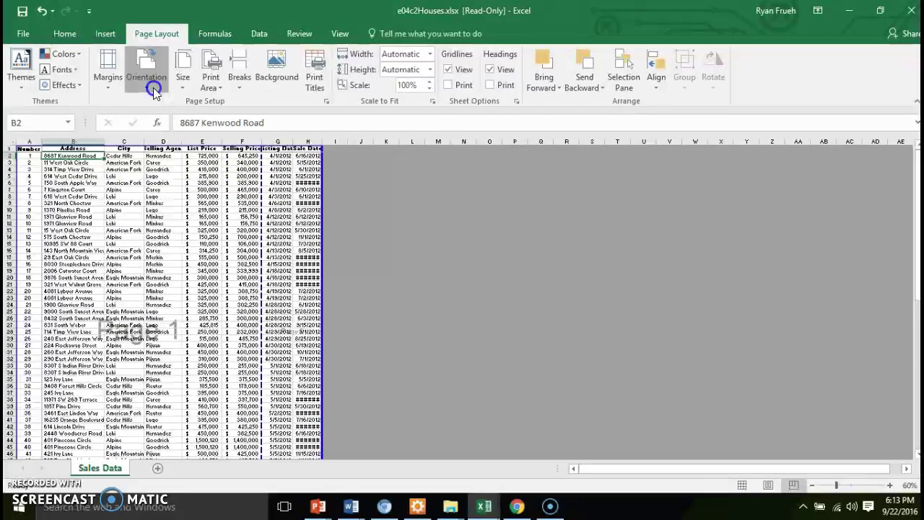
{"action": "left_click", "coordinate": [161, 137]}
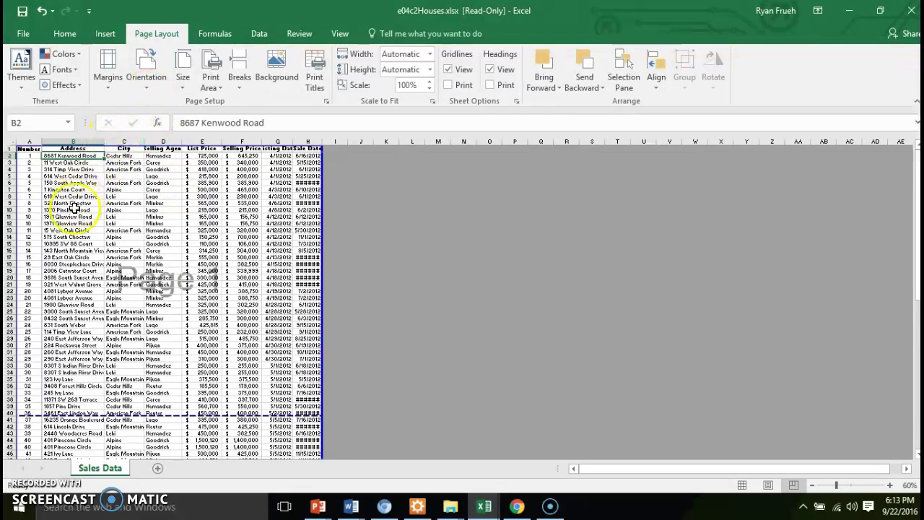
Select cell B27 and widen the Sale Date column enough to fit its full dates
{"action": "left_click", "coordinate": [51, 325]}
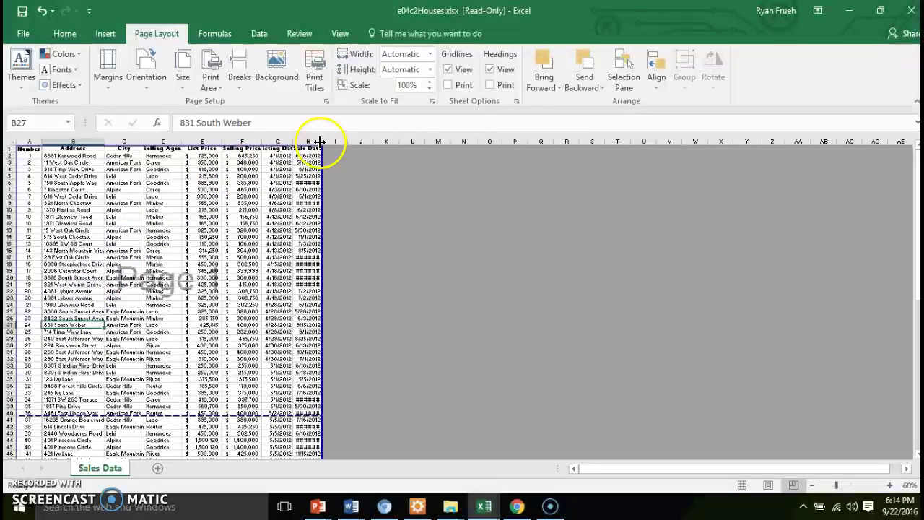
{"action": "left_click_drag", "start_coordinate": [319, 142], "coordinate": [327, 143]}
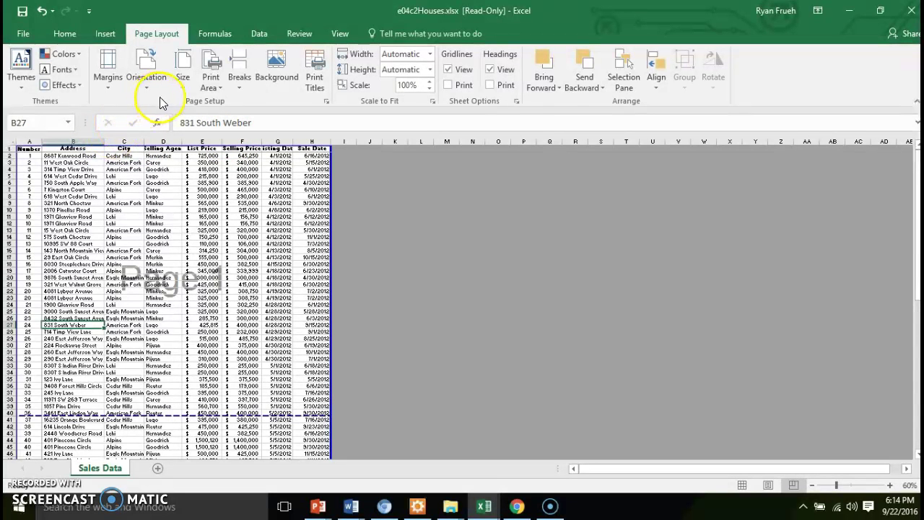
Insert a page break at cell B27 and examine how it divides the Sales Data sheet
{"action": "left_click", "coordinate": [245, 80]}
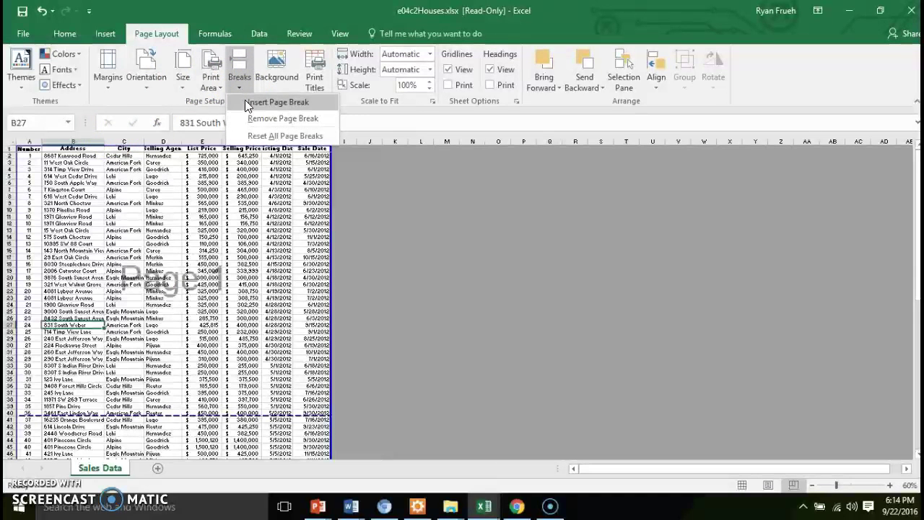
{"action": "left_click", "coordinate": [246, 102]}
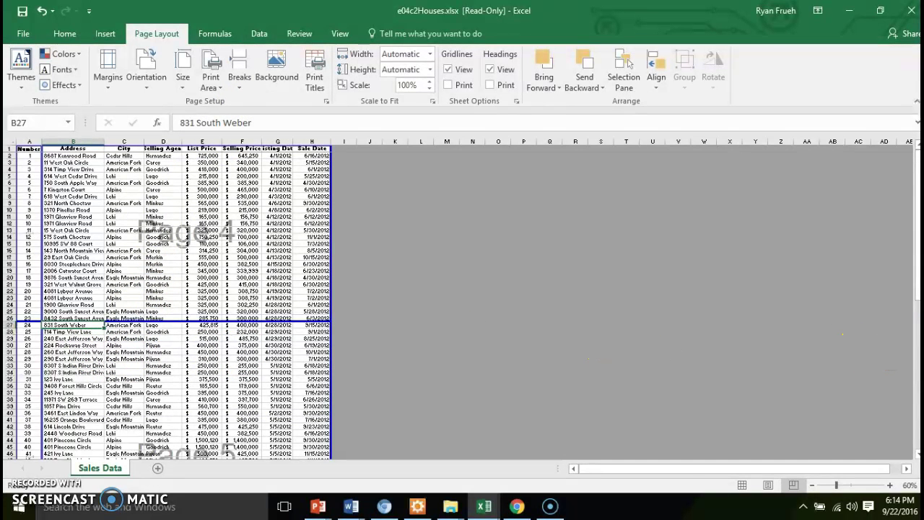
{"action": "left_click_drag", "start_coordinate": [909, 291], "coordinate": [908, 274]}
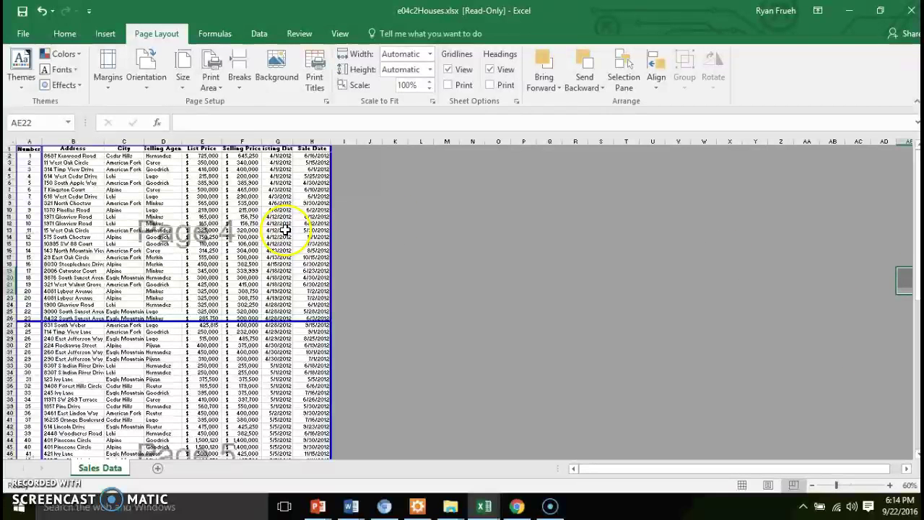
{"action": "left_click", "coordinate": [205, 311]}
{"action": "left_click", "coordinate": [206, 365]}
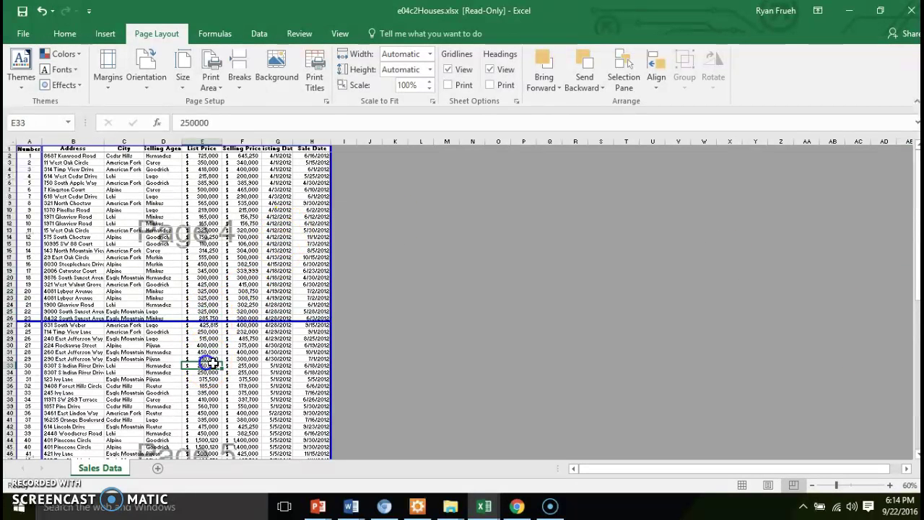
{"action": "mouse_move", "coordinate": [916, 289]}
{"action": "left_mouse_down"}
{"action": "mouse_move", "coordinate": [906, 470]}
{"action": "mouse_move", "coordinate": [916, 273]}
{"action": "left_mouse_up"}
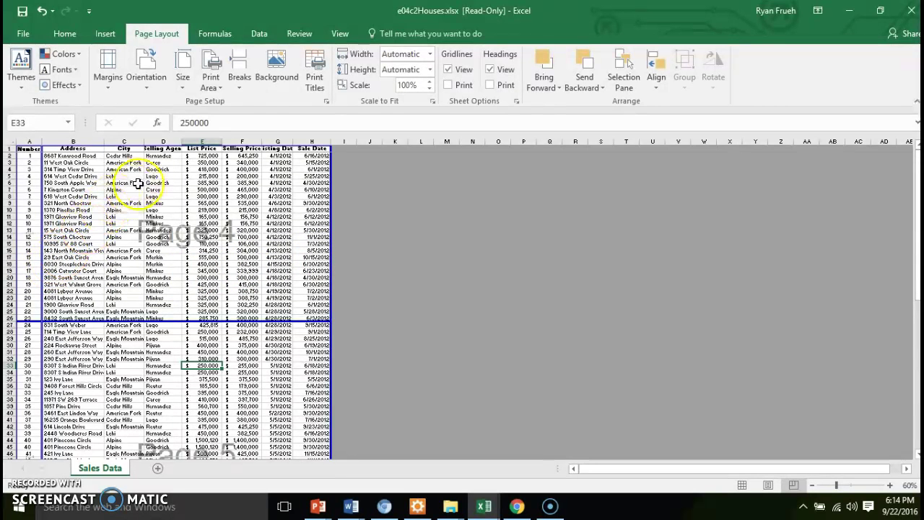
Remove the page break at cell B27
{"action": "left_click", "coordinate": [237, 86]}
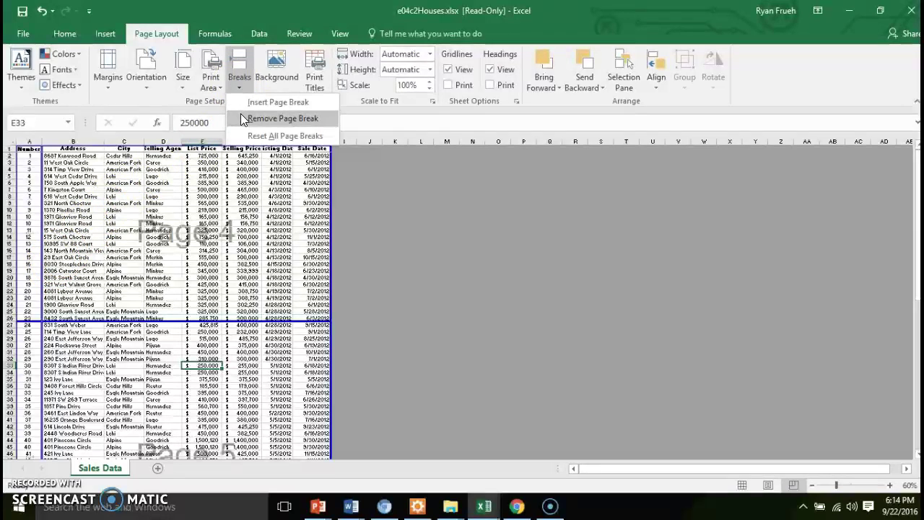
{"action": "left_click", "coordinate": [240, 117]}
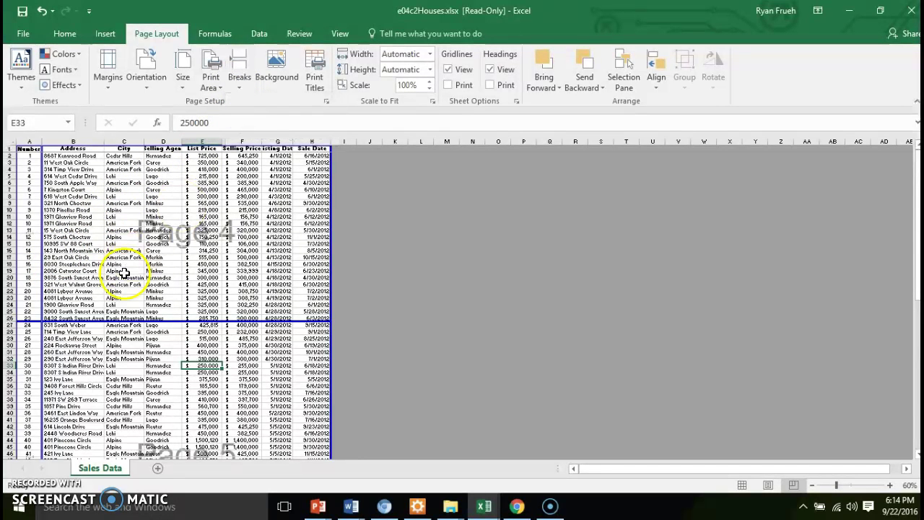
{"action": "left_click", "coordinate": [58, 325]}
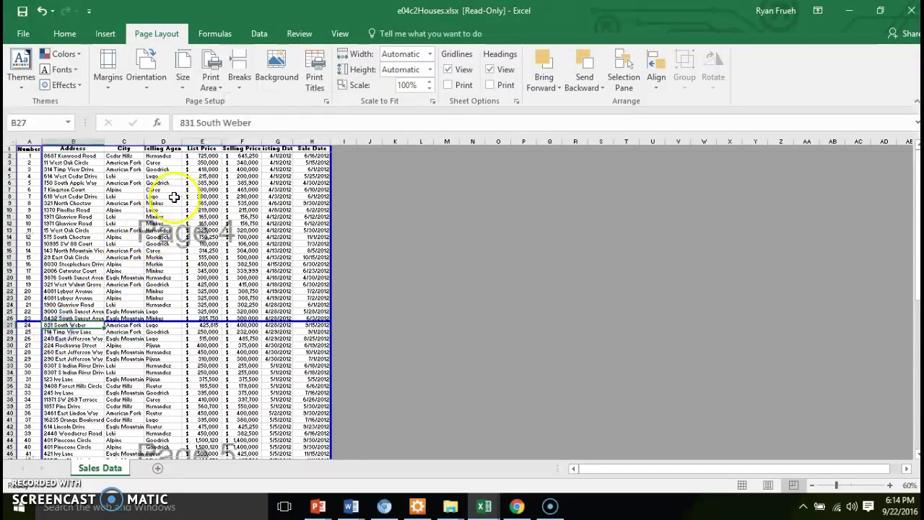
{"action": "left_click", "coordinate": [240, 90]}
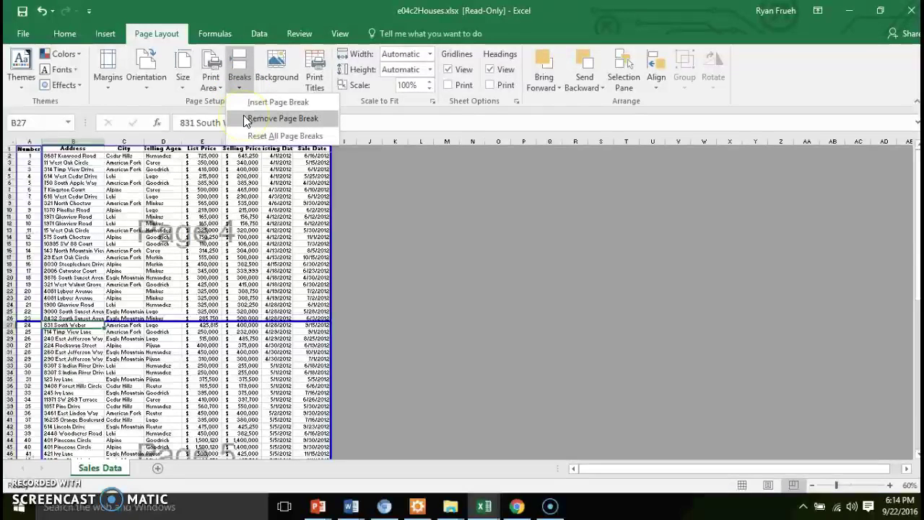
{"action": "left_click", "coordinate": [244, 118]}
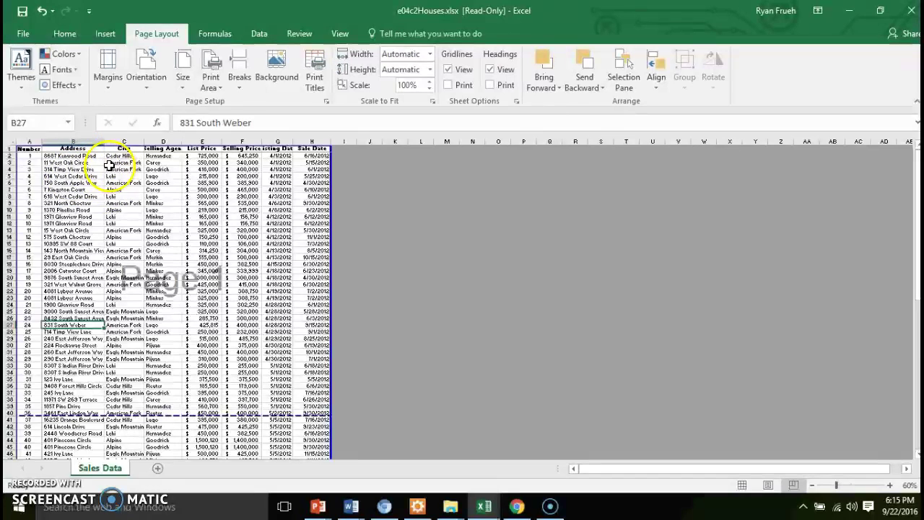
Set the range A1:D15 as the print area of the Sales Data sheet
{"action": "left_click", "coordinate": [27, 149]}
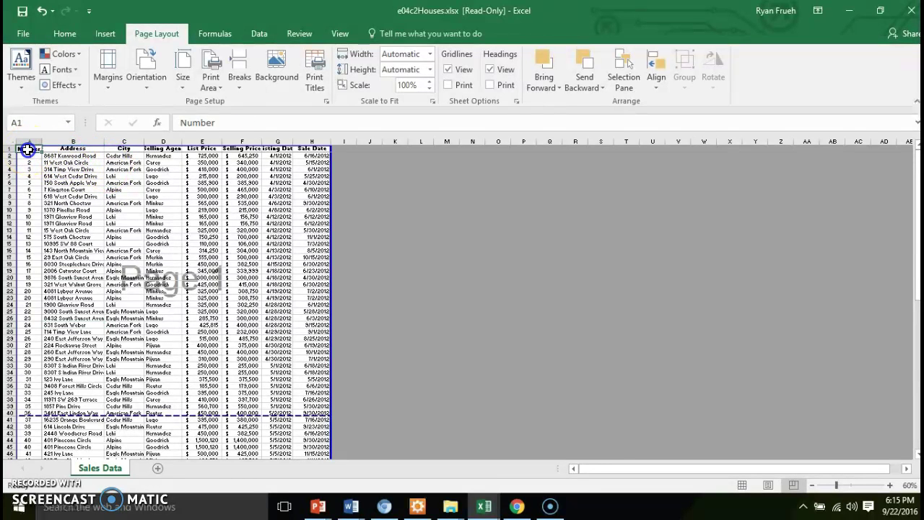
{"action": "left_click_drag", "start_coordinate": [28, 149], "coordinate": [163, 242]}
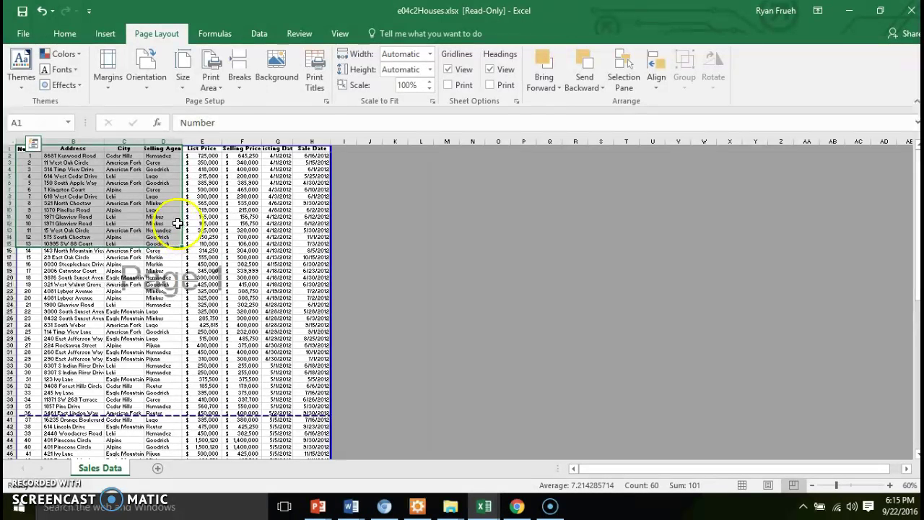
{"action": "left_click", "coordinate": [222, 88]}
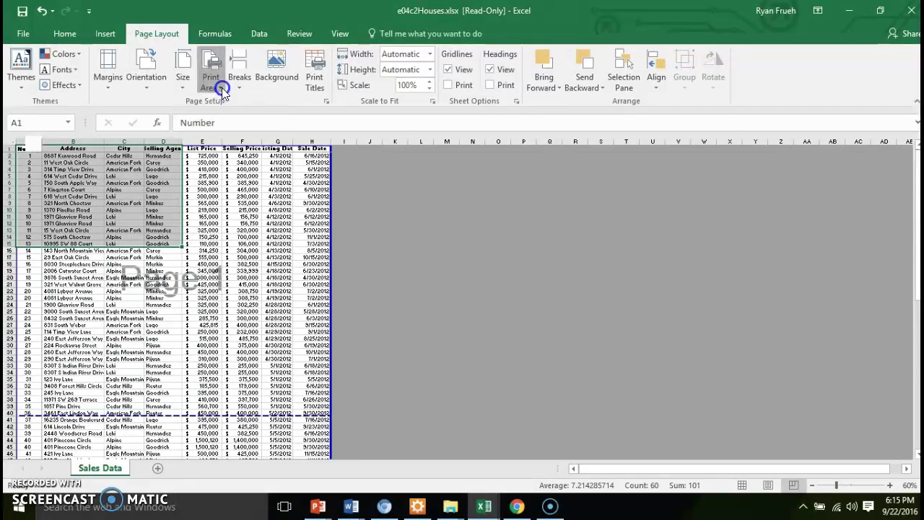
{"action": "left_click", "coordinate": [222, 88]}
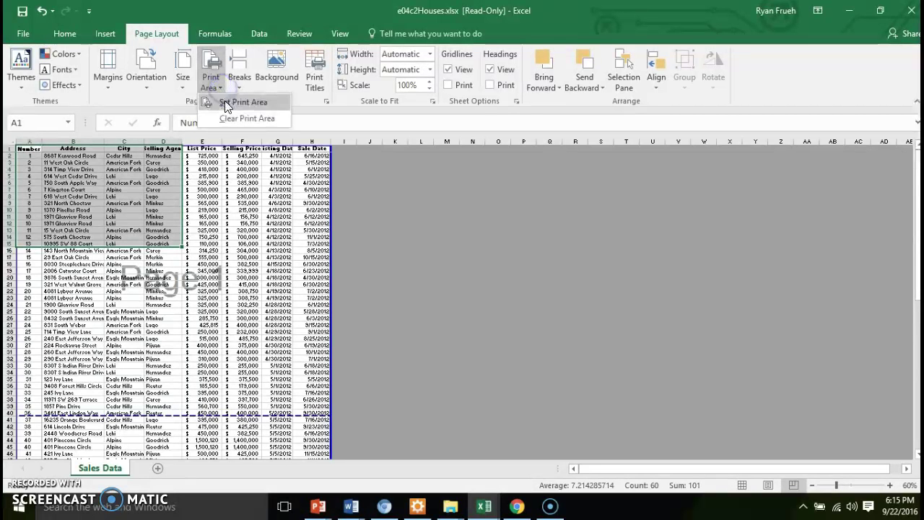
{"action": "left_click", "coordinate": [224, 102]}
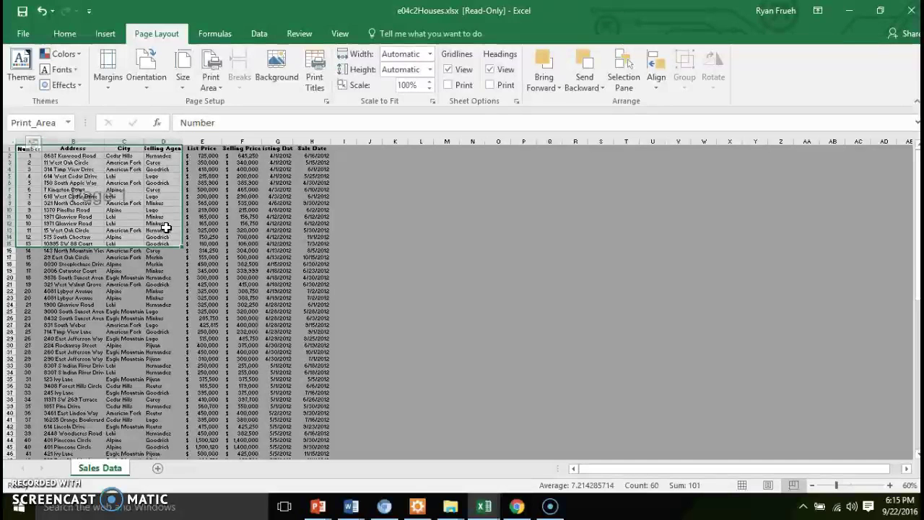
Clear the print area of the Sales Data sheet
{"action": "left_click", "coordinate": [171, 221]}
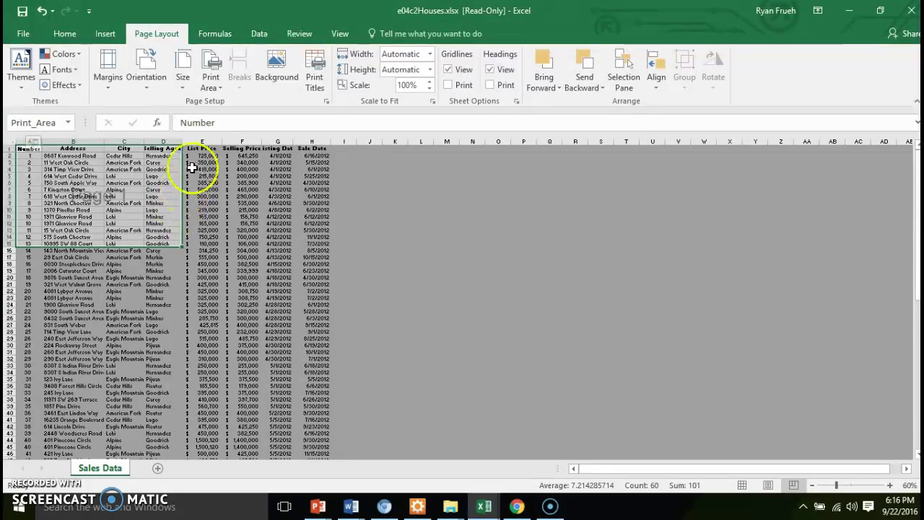
{"action": "left_click", "coordinate": [218, 85]}
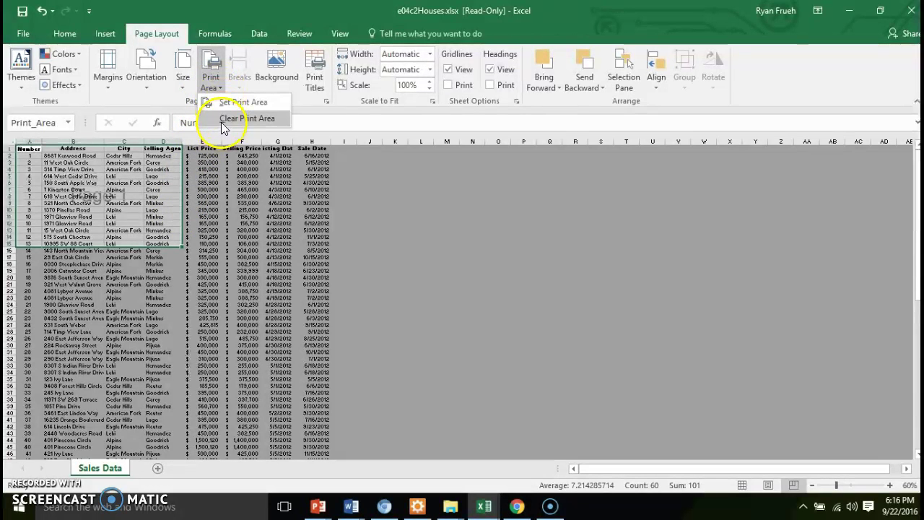
{"action": "left_click", "coordinate": [223, 120]}
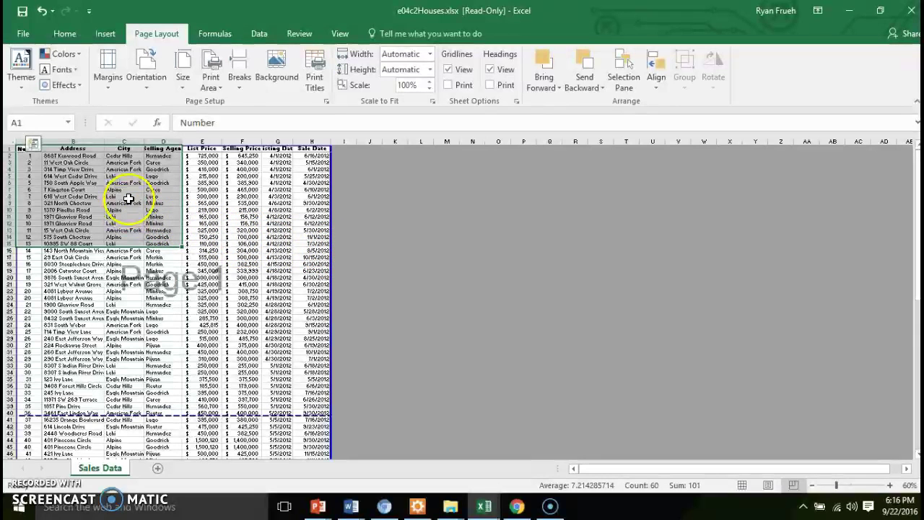
{"action": "left_click", "coordinate": [21, 42]}
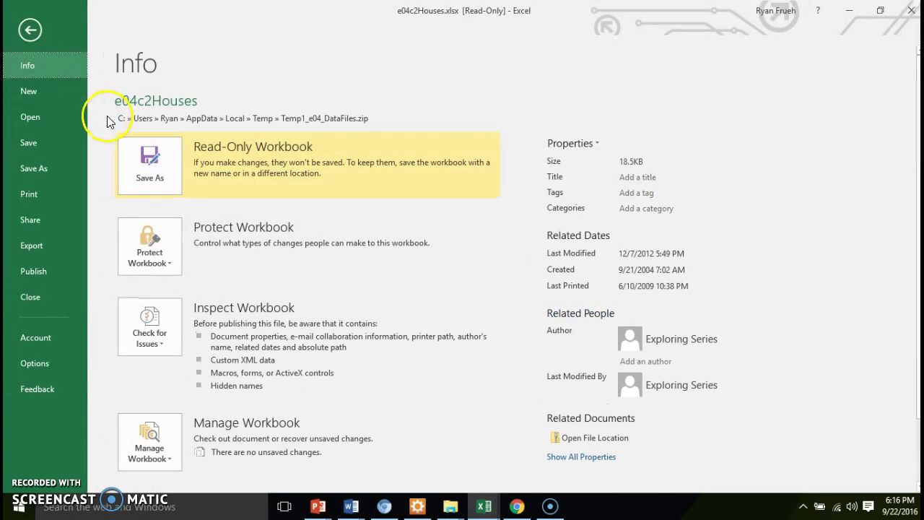
{"action": "left_click", "coordinate": [30, 30]}
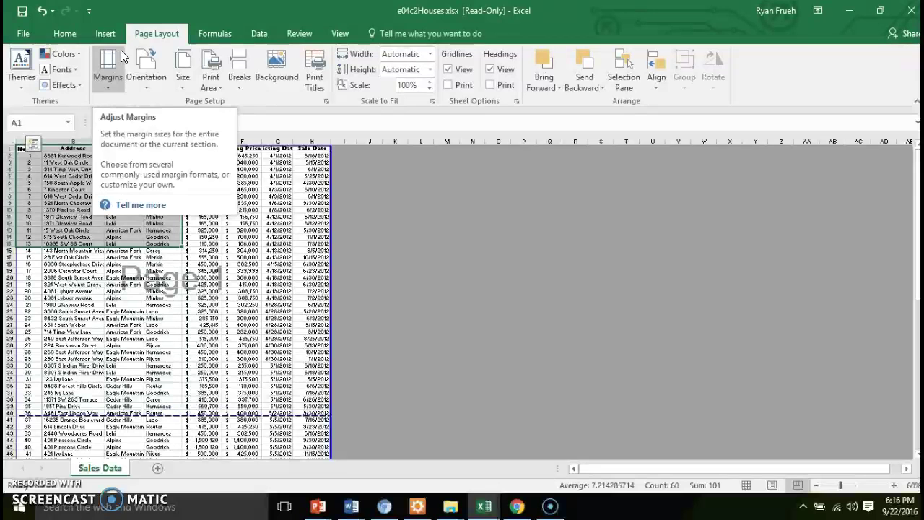
{"action": "left_click", "coordinate": [141, 36]}
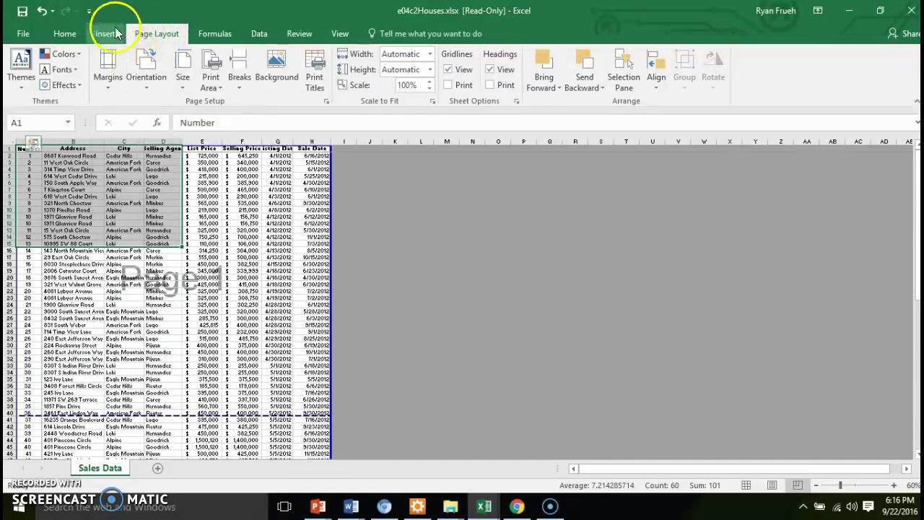
{"action": "left_click", "coordinate": [65, 33]}
{"action": "left_click", "coordinate": [102, 32]}
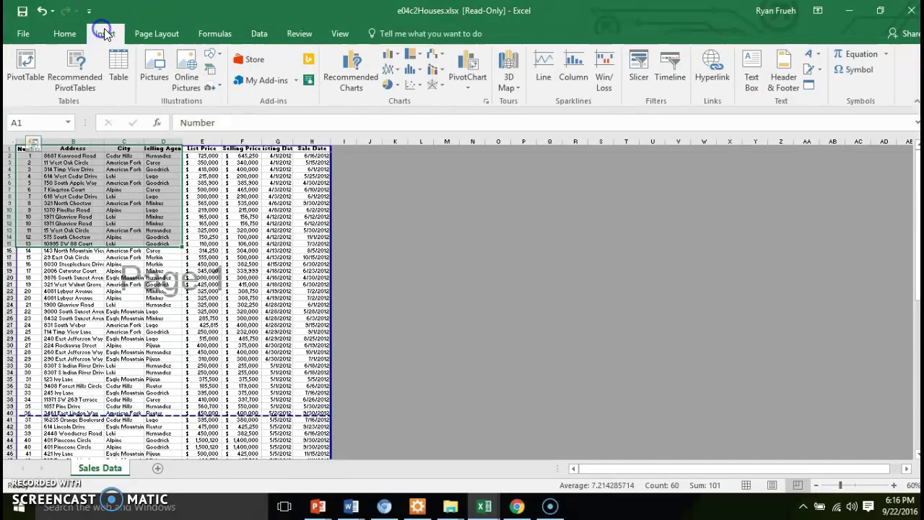
Set the sheet's page order to "Over, then down" in the Page Setup options
{"action": "left_click", "coordinate": [136, 35]}
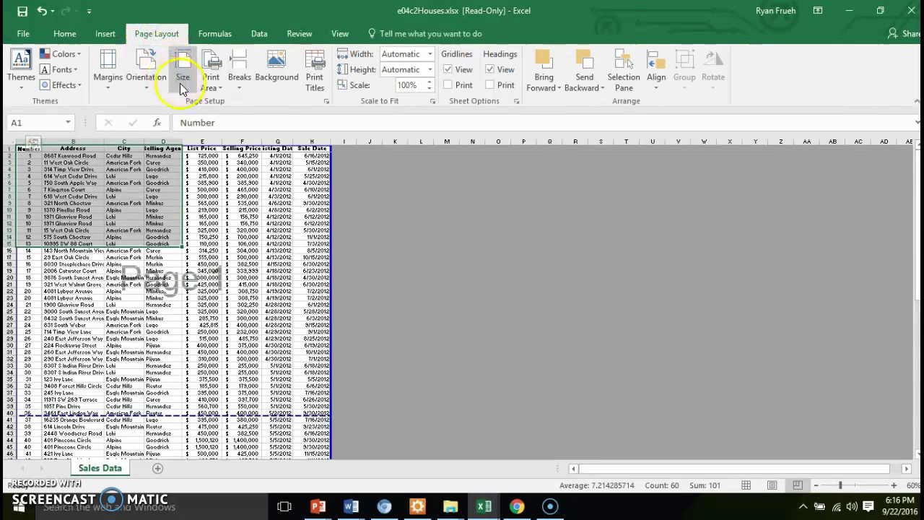
{"action": "left_click", "coordinate": [324, 105]}
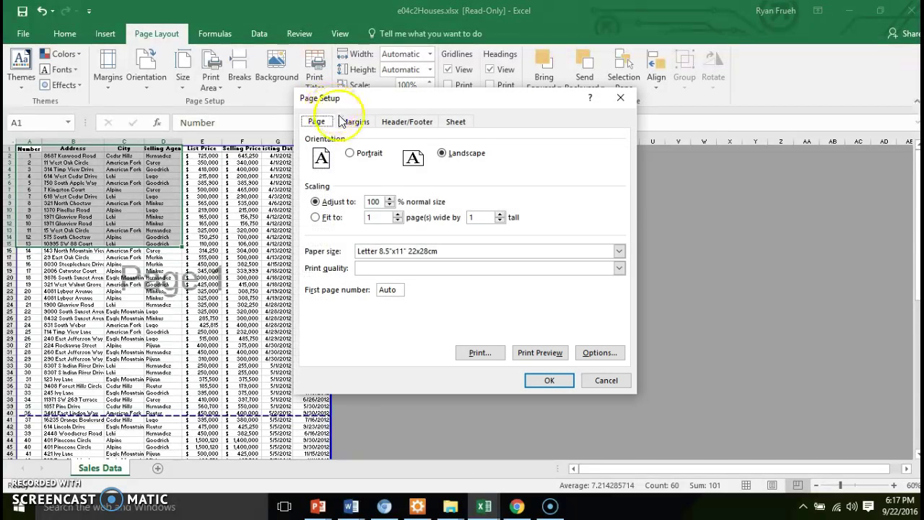
{"action": "left_click", "coordinate": [449, 123]}
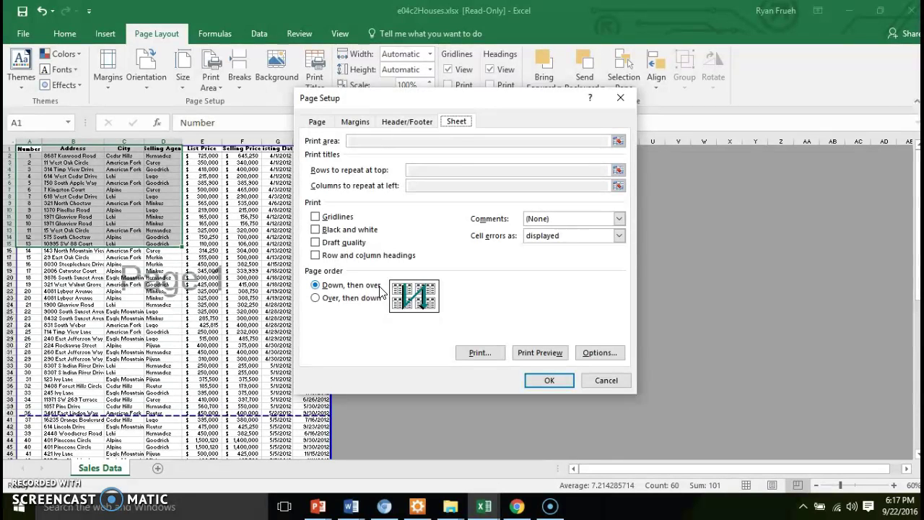
{"action": "left_click", "coordinate": [320, 301]}
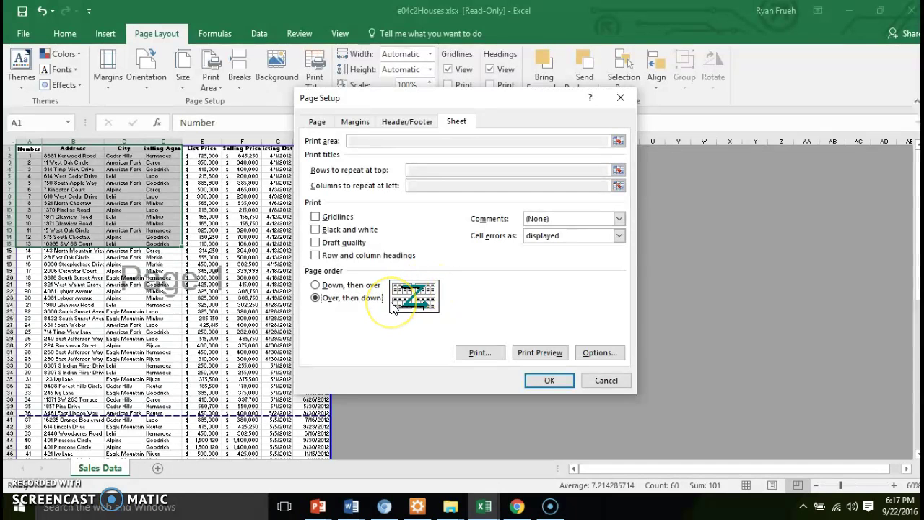
{"action": "left_click", "coordinate": [433, 306]}
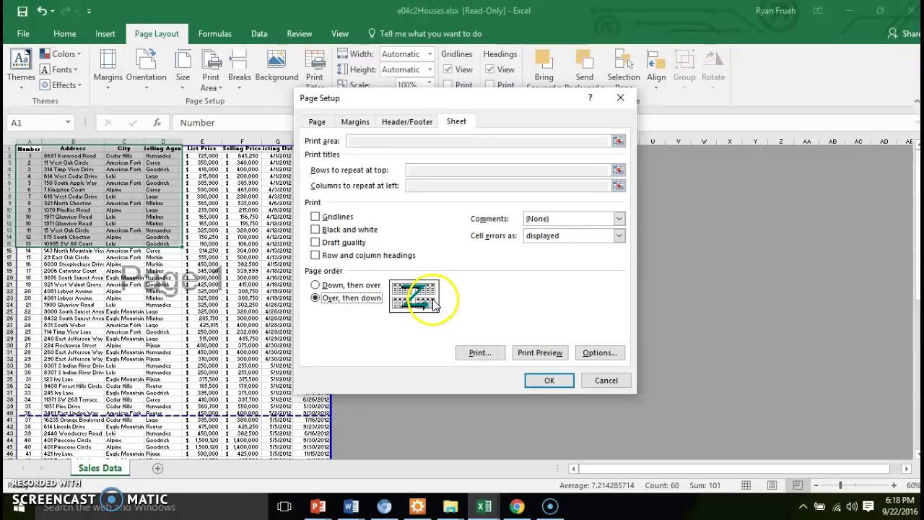